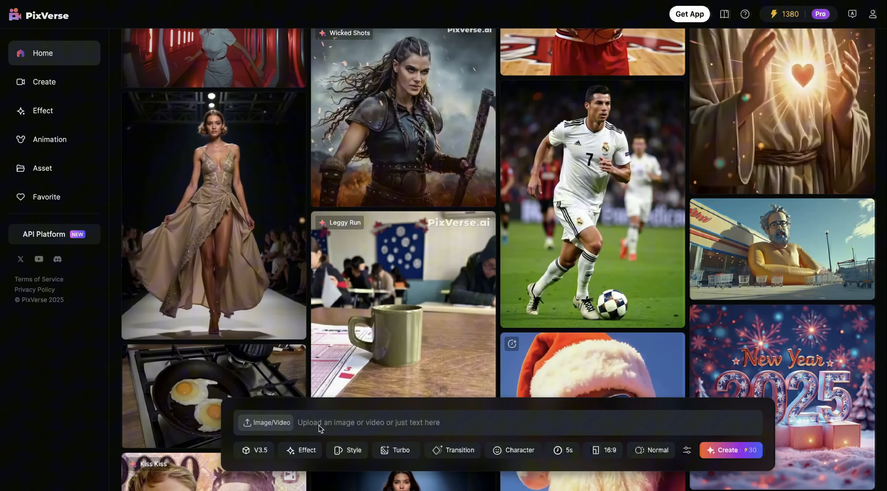
Step: Upload the monkey-and-turtle image, enter "a monkey on top of a walking turtle while camera follows them closely", and browse the effect and style options
click(250, 425)
double_click(730, 226)
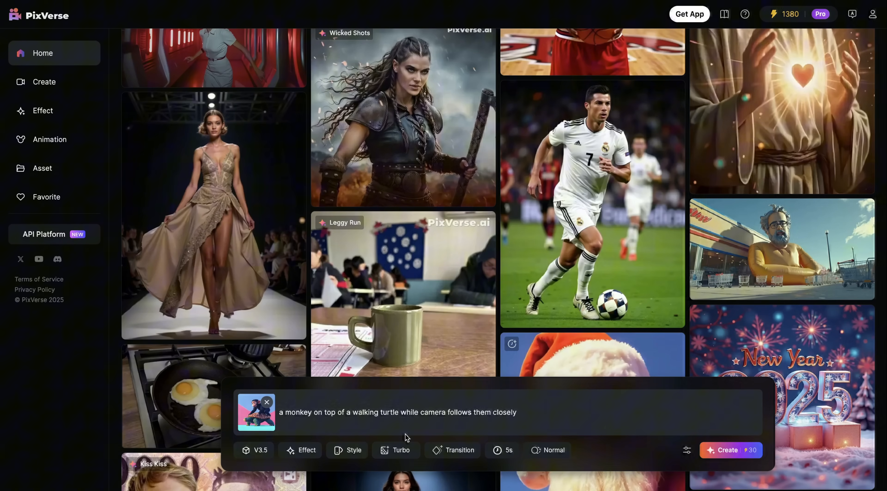
click(306, 450)
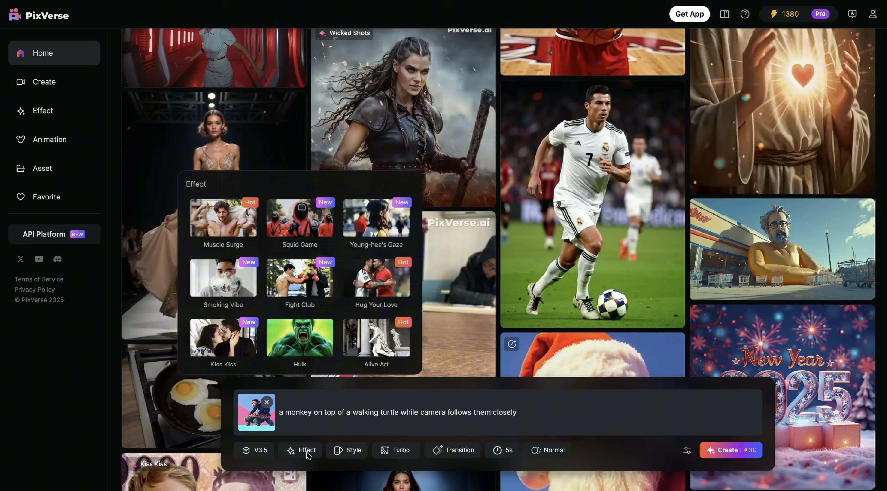
mouse_move(346, 454)
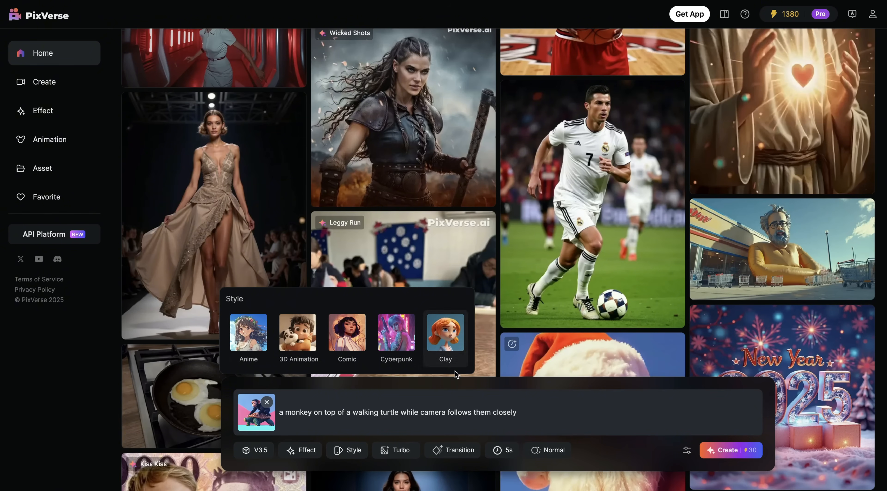
mouse_move(401, 452)
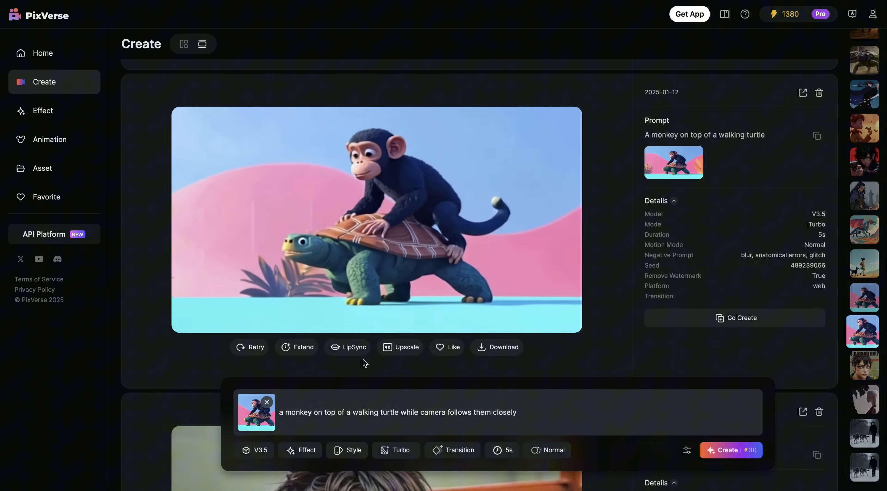
Step: Upscale the earlier monkey-and-turtle video and set the new clip's motion mode to Performance
click(406, 347)
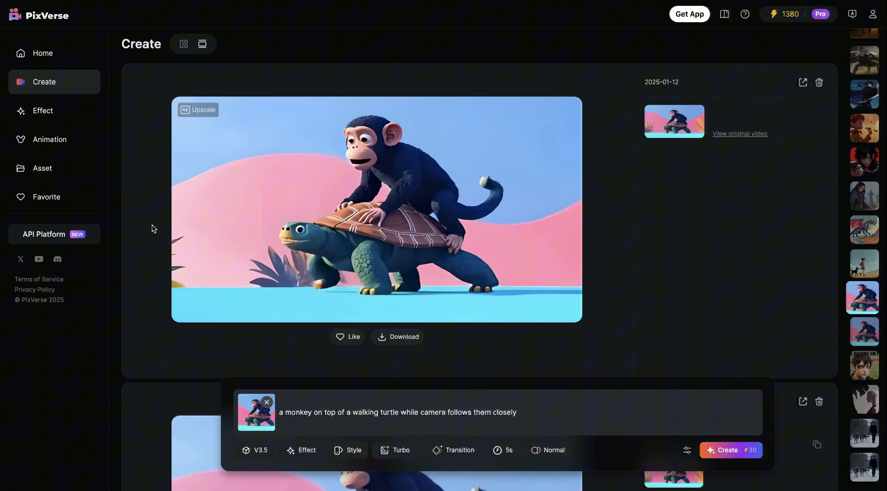
click(541, 450)
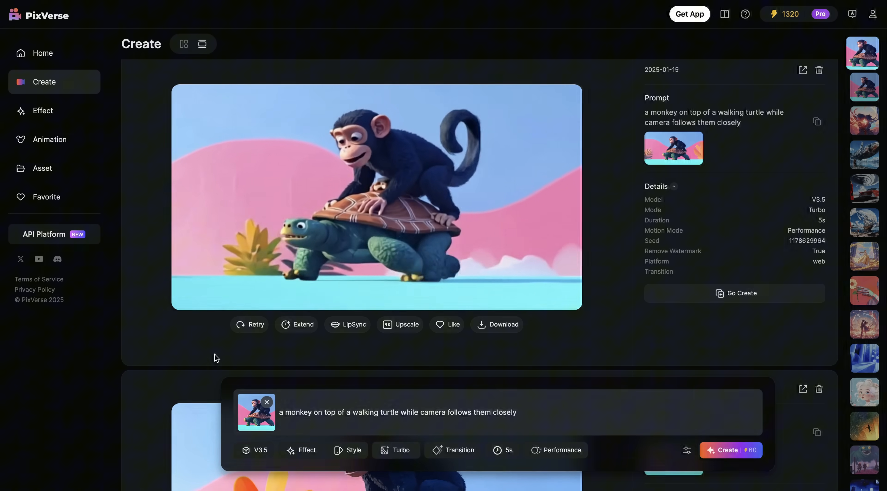
Step: Switch to Transition mode with the two blue illustrations as first and last frames and preview both images at full size
click(453, 449)
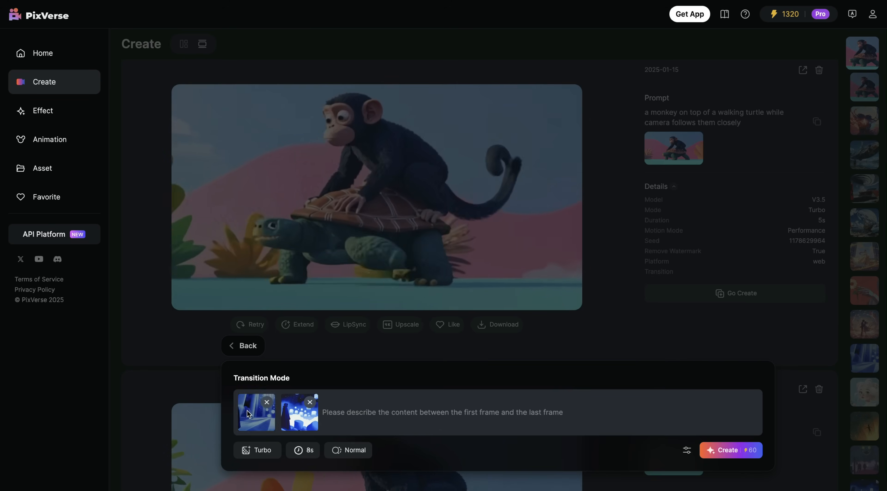
click(273, 418)
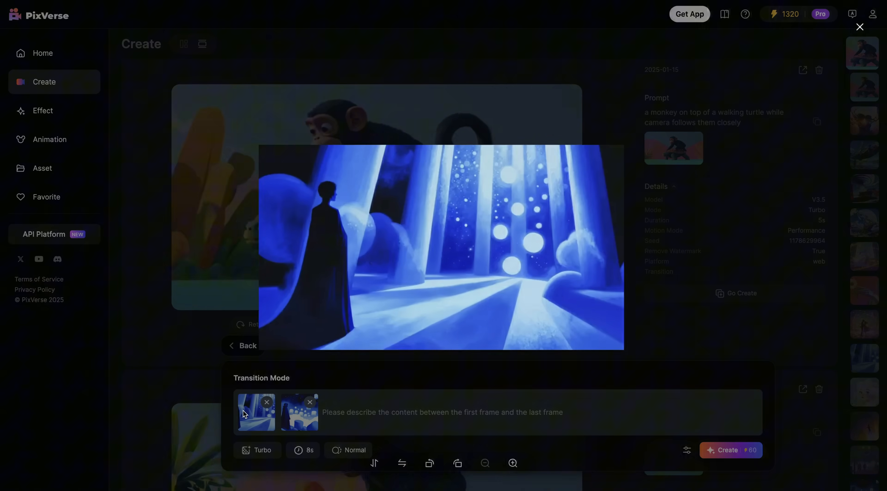
click(304, 426)
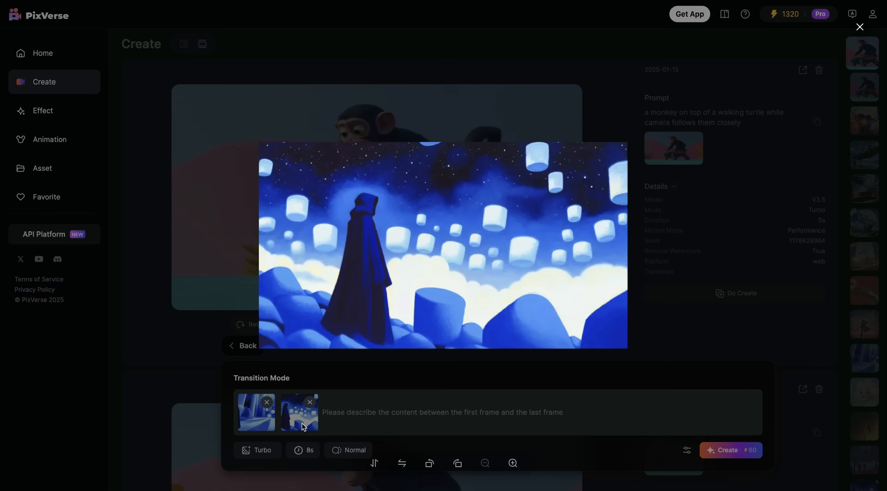
click(333, 424)
Step: Generate an 8s transition between the two frames, described as "the hall filled with surreal lanterns"
click(303, 450)
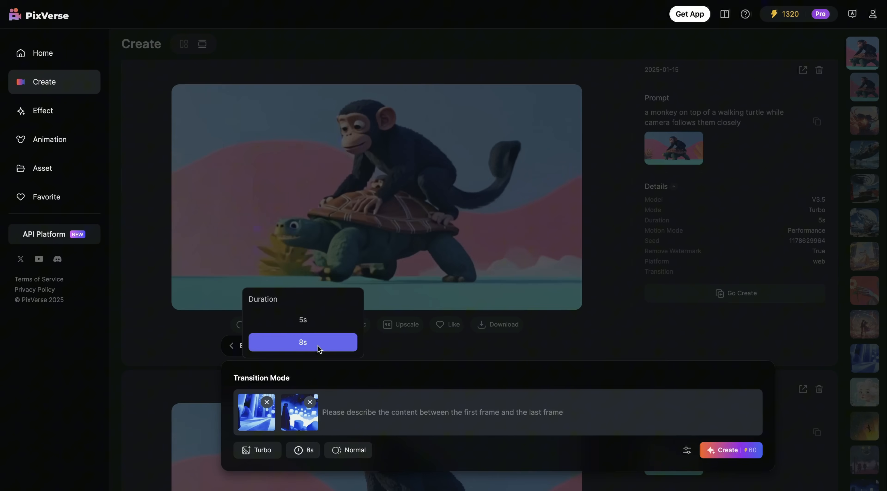
click(353, 415)
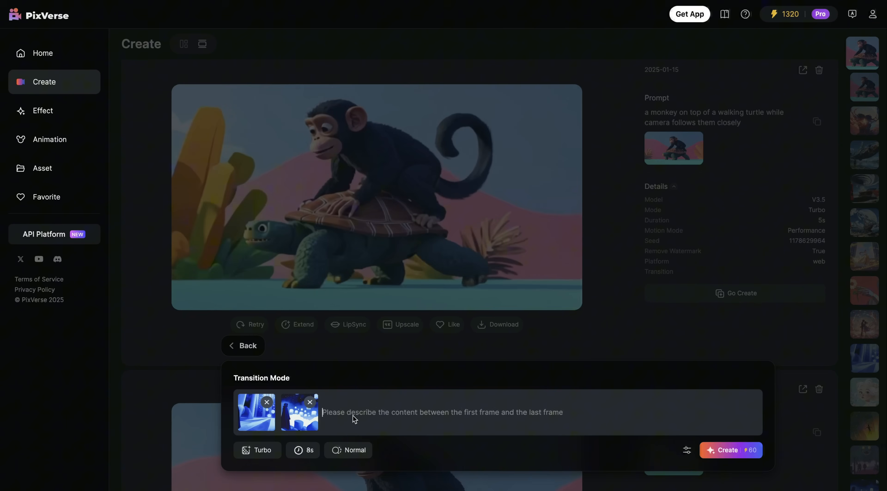
text(the hall filled with surreal lanterns)
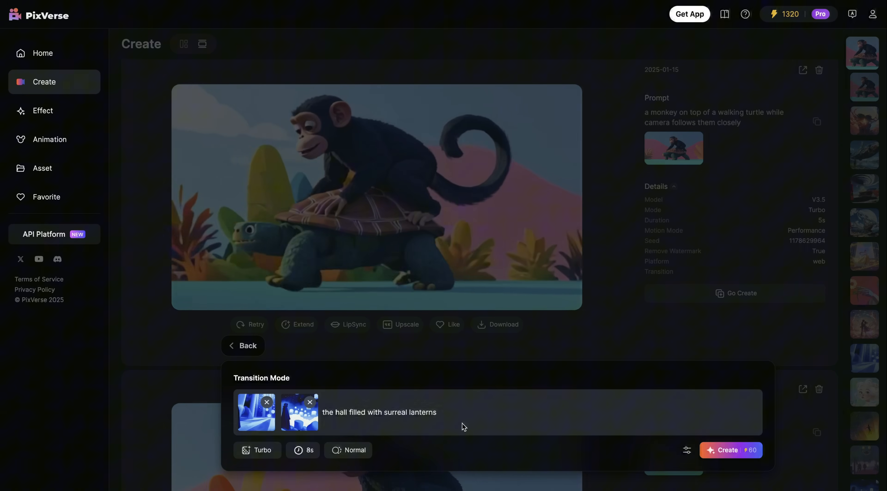
click(717, 451)
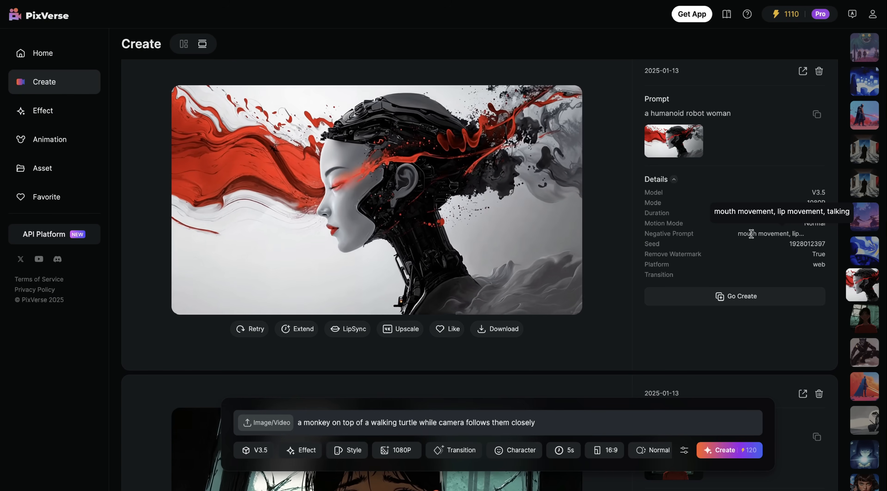
Step: Replace the prompt with "tall female teacher with glasses and long hair wearing white shirt, talking expressively while looking at camera, studio lighting"
click(684, 452)
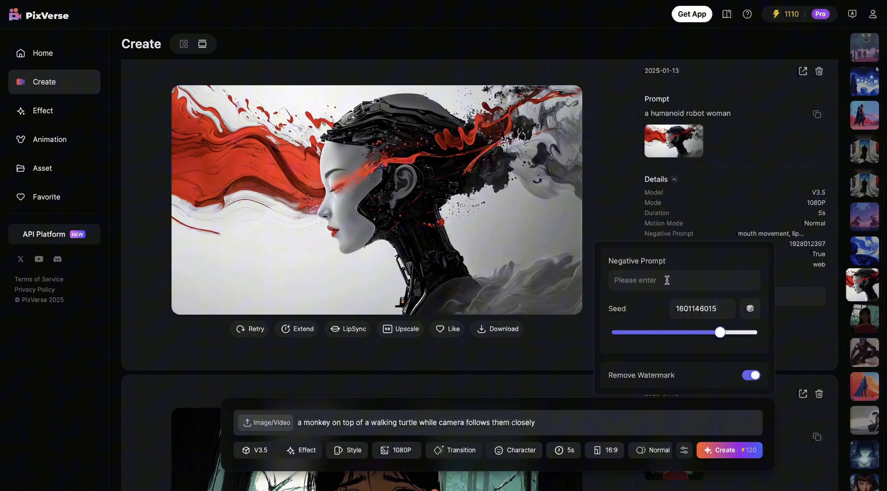
triple_click(329, 424)
key(BackSpace)
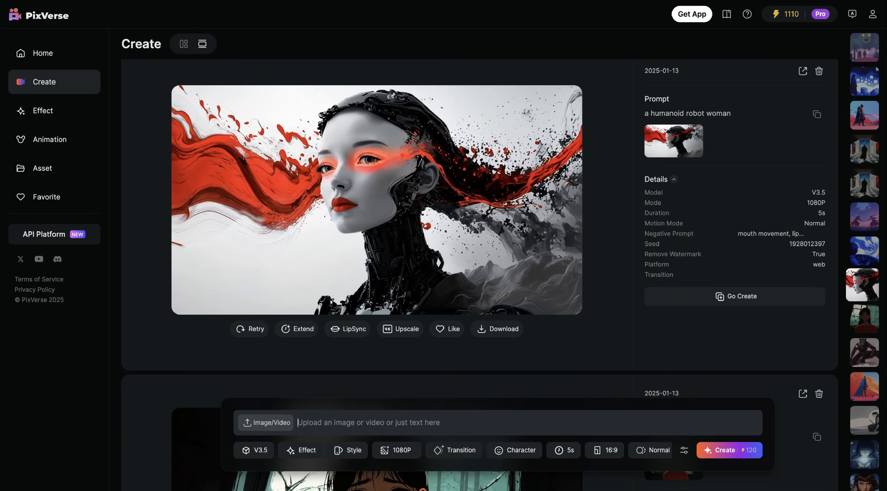
text(tall female teacher with glasses and long hair wearing white shirt, talking expressively while looking at camera, studio lighting)
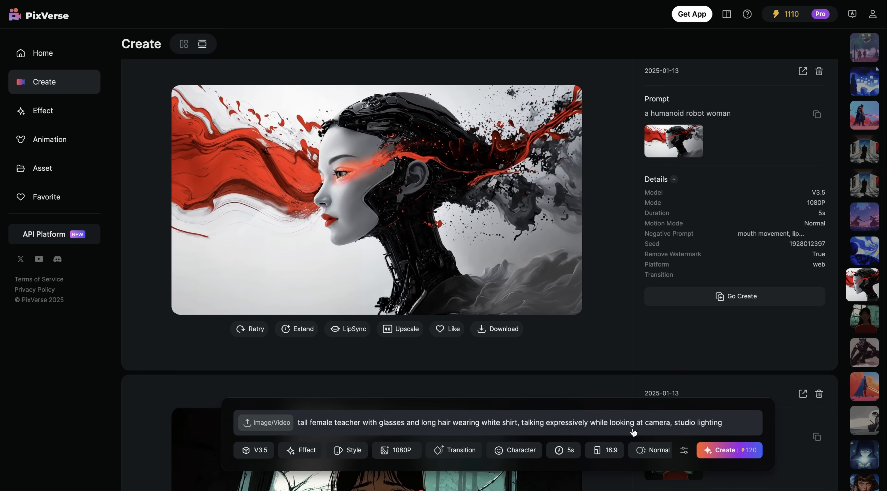
Step: Set the aspect ratio to 9:16 and generate the female teacher video
click(603, 454)
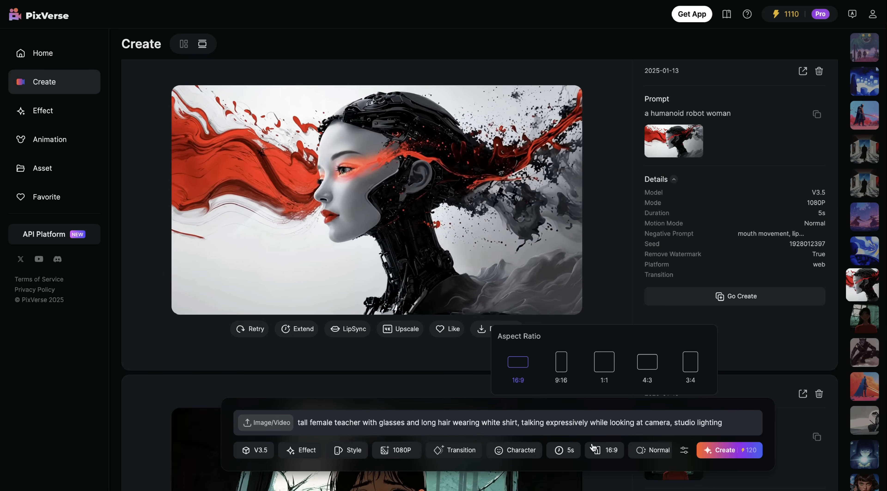
click(562, 366)
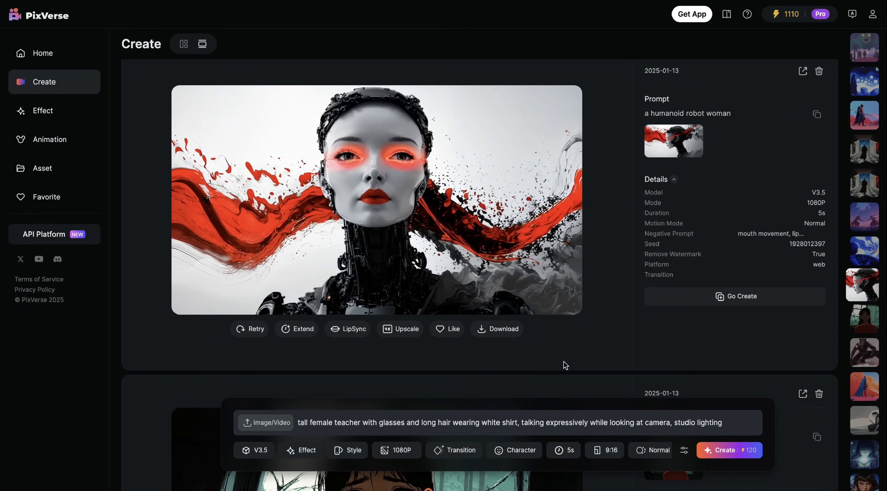
click(725, 449)
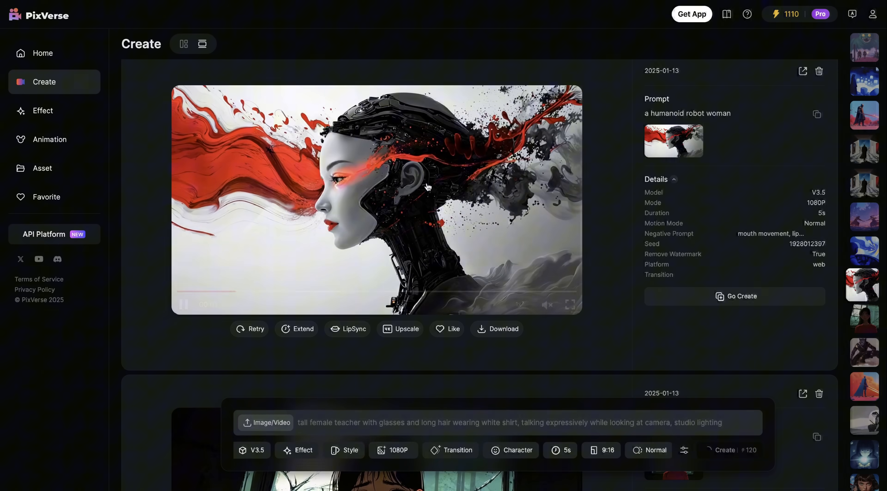
double_click(816, 183)
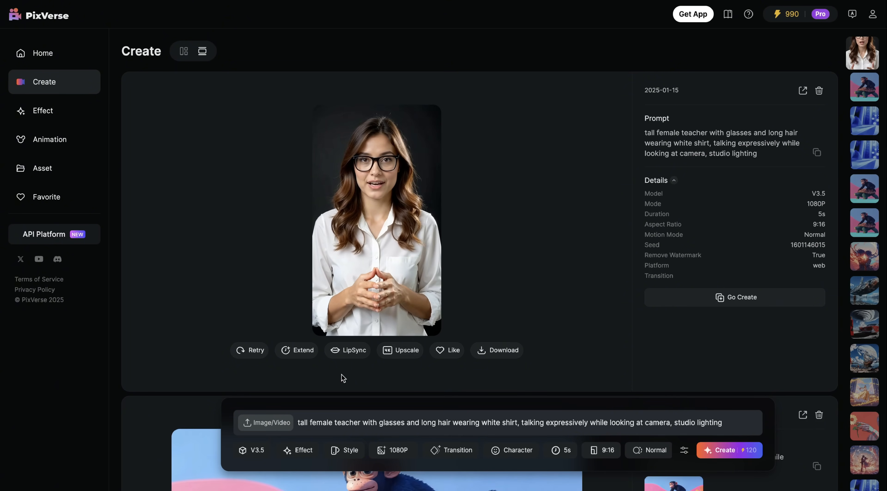
Step: Set up LipSync on the teacher video with "Subscribe to CyberJungle youtube channel for the best AI Video tutorials" and preview the Emily voice
click(352, 351)
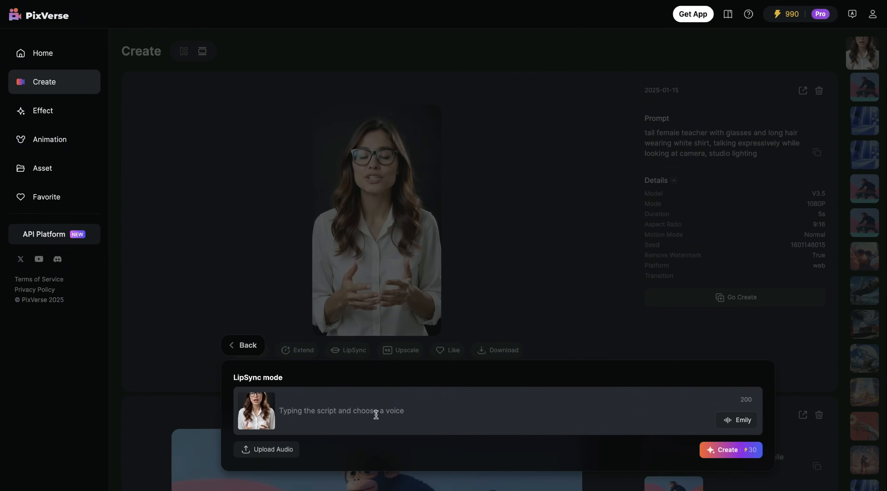
click(328, 413)
text(CyberJungle youtube channel for the best AI Video tutorials)
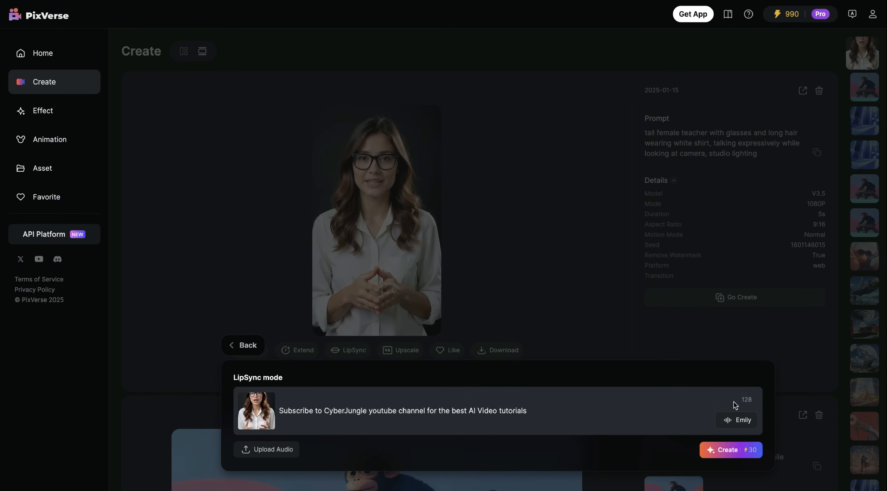
click(737, 421)
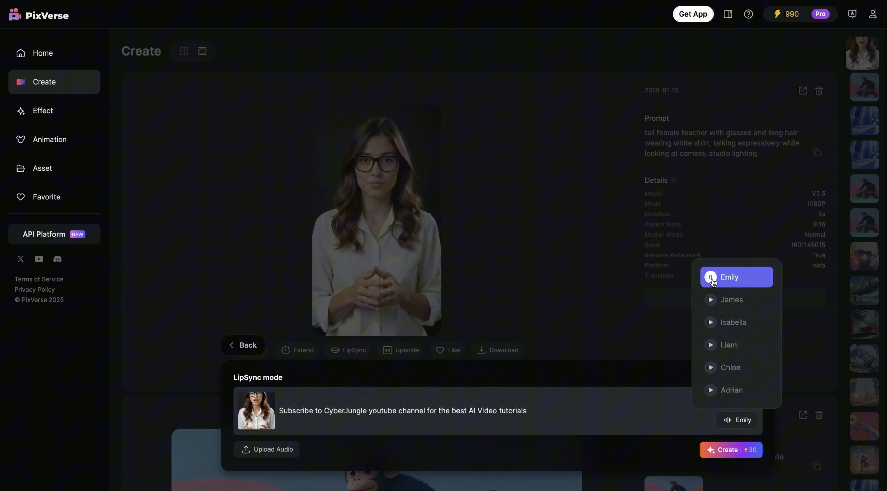
click(382, 408)
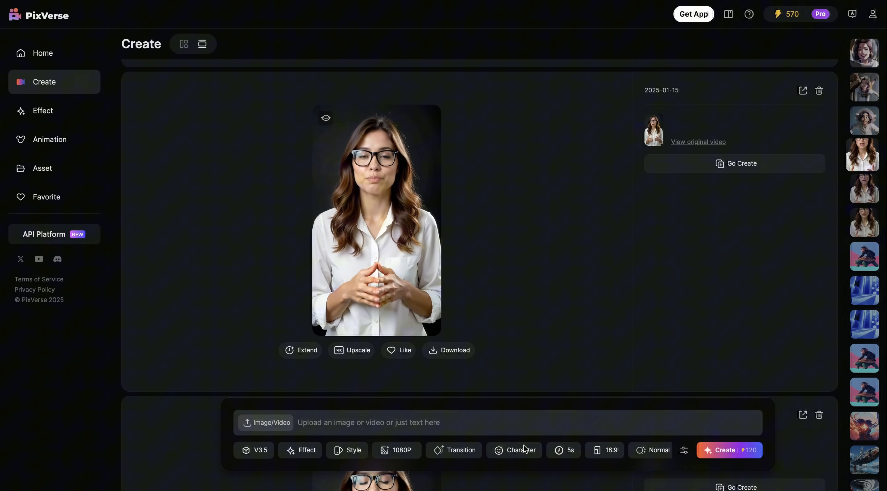
Step: Create a new character named Mary from the photo of the woman with blue-tipped hair
click(521, 450)
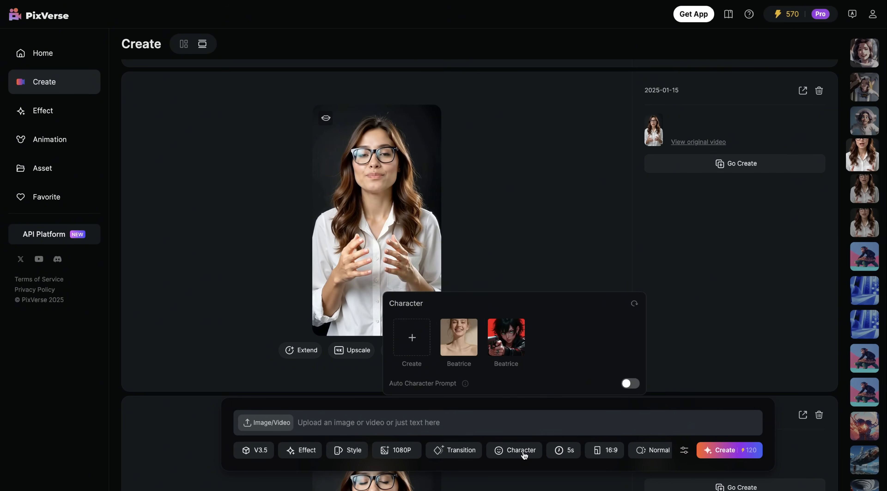
click(414, 340)
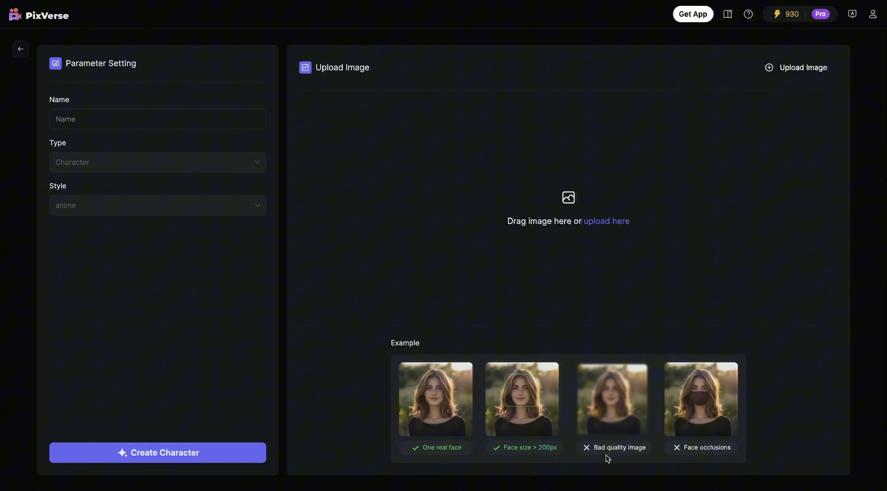
click(485, 247)
double_click(237, 120)
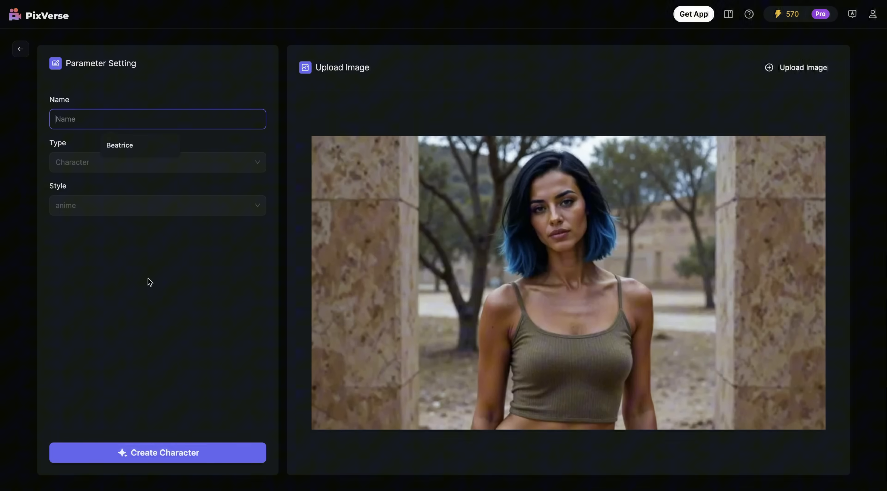
click(164, 451)
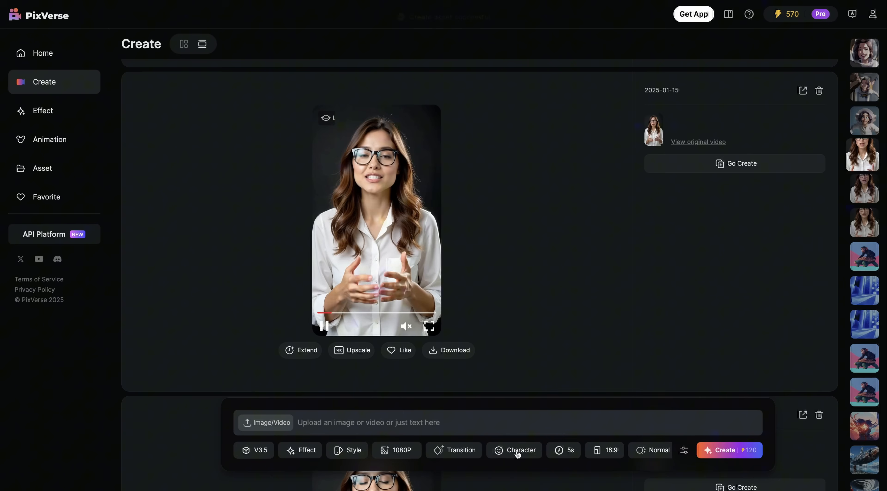
Step: Refresh the character list, select the Mary character and enter the prompt "Mary is floating in the space with astronaut suit"
click(516, 451)
click(634, 304)
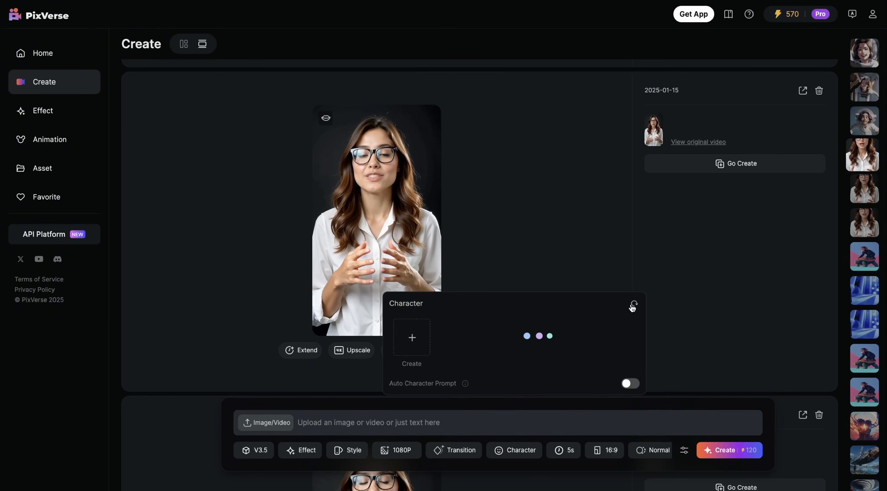
click(458, 354)
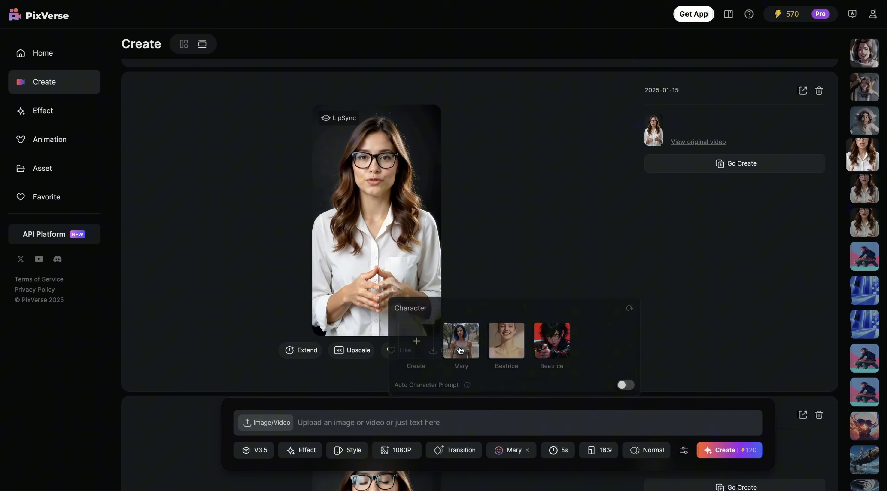
click(367, 421)
text(Mary is floating in the space with astronaut suit)
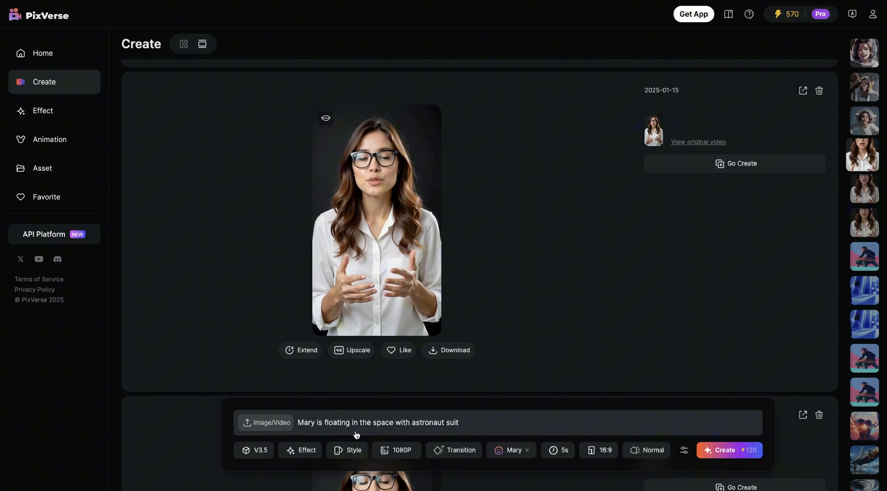
Step: Apply the 3D Animation style and generate the astronaut video
click(351, 451)
click(298, 367)
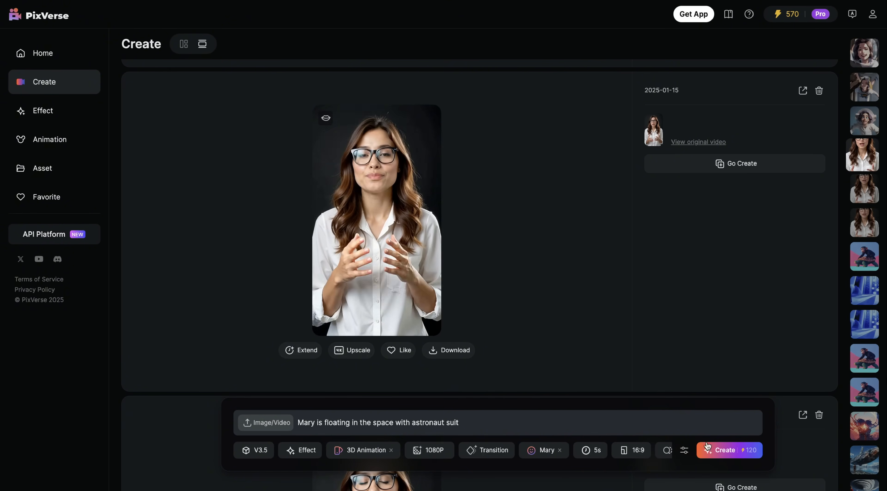
click(715, 450)
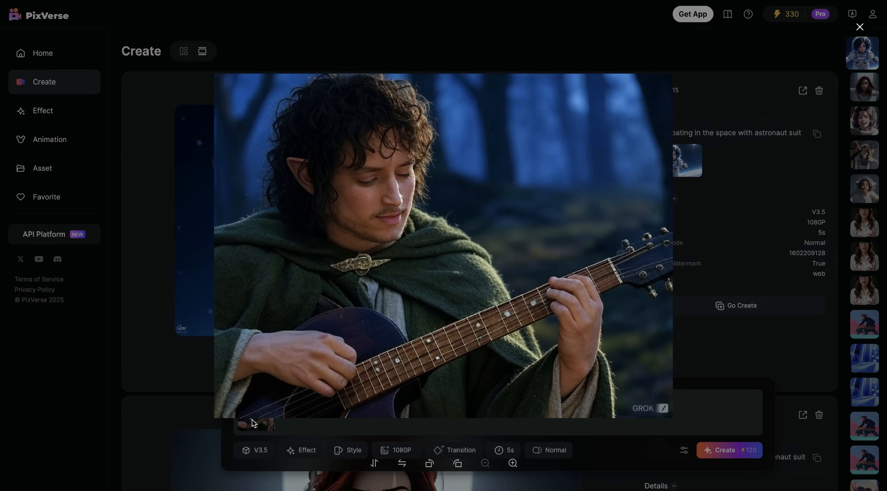
Step: Preview the uploaded image of the elf playing guitar at full size
click(252, 419)
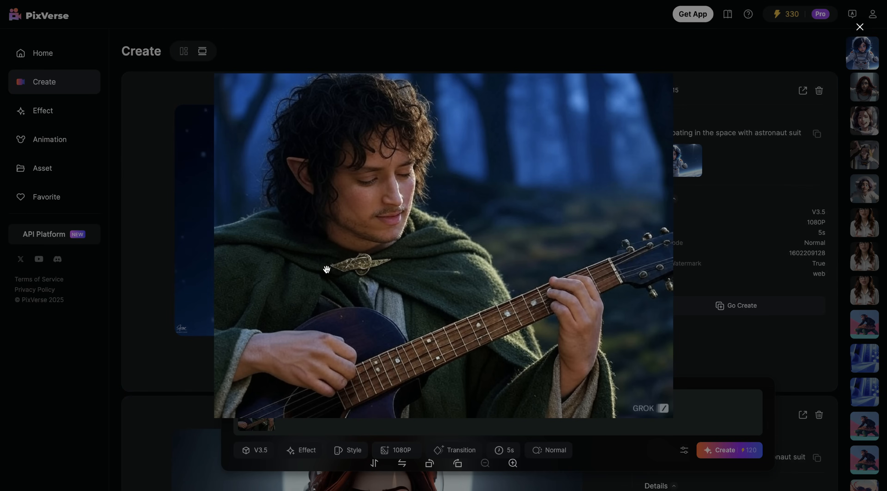
click(176, 360)
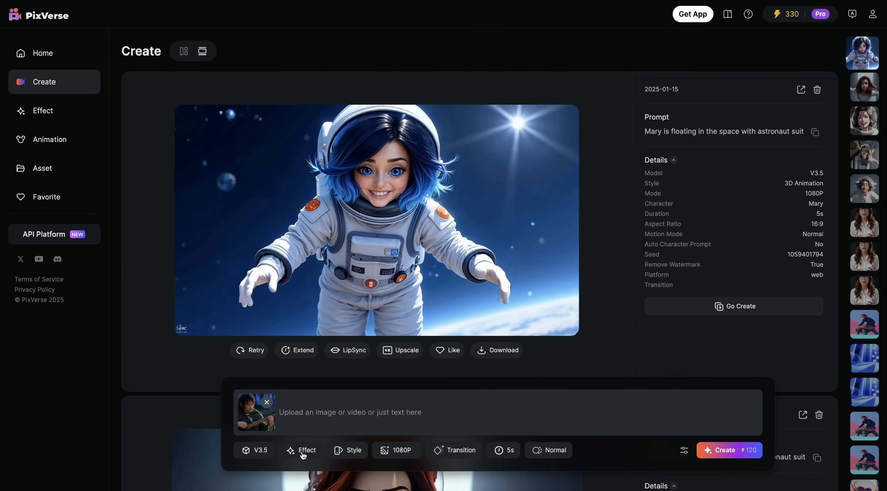
Step: Apply the Muscle Surge effect to the image of the elf playing guitar and generate the video
click(301, 450)
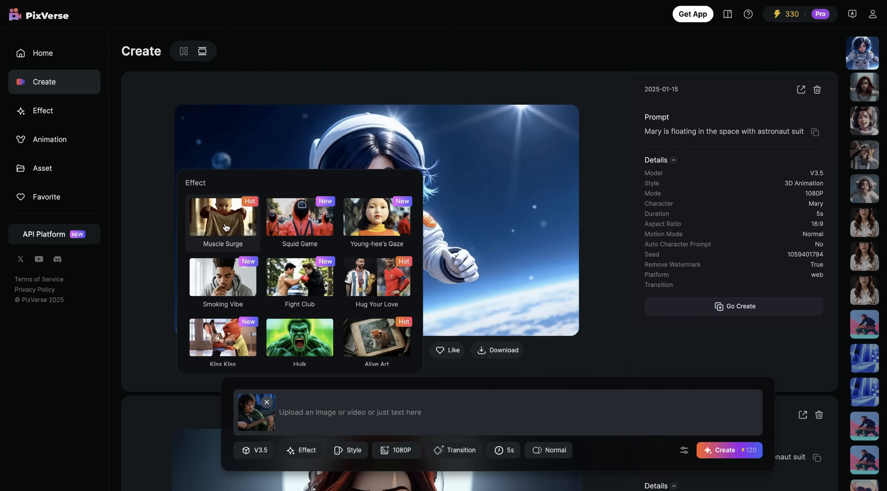
click(232, 220)
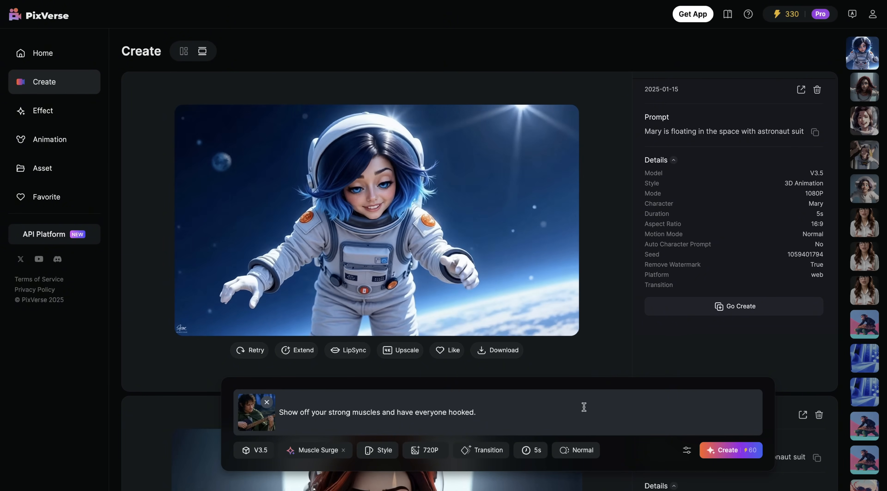
click(725, 450)
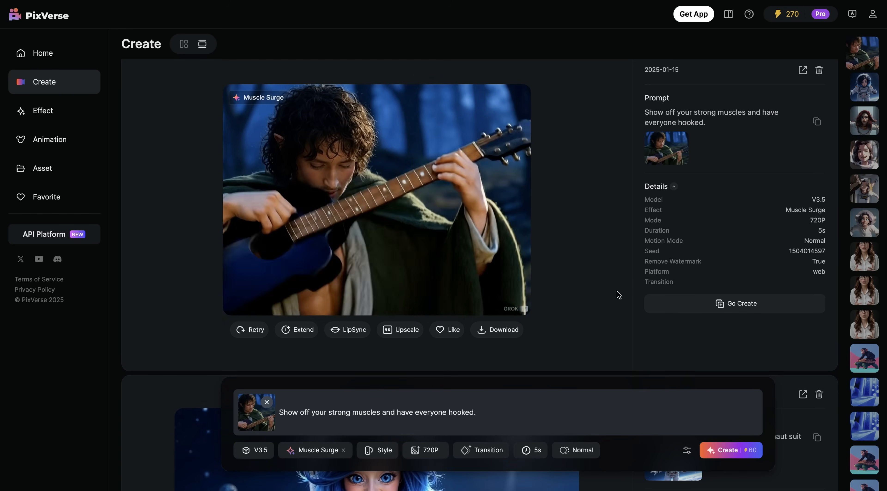
Step: Replace the effect with Wicked Shots for the same guitar-playing elf image and generate another video
click(314, 450)
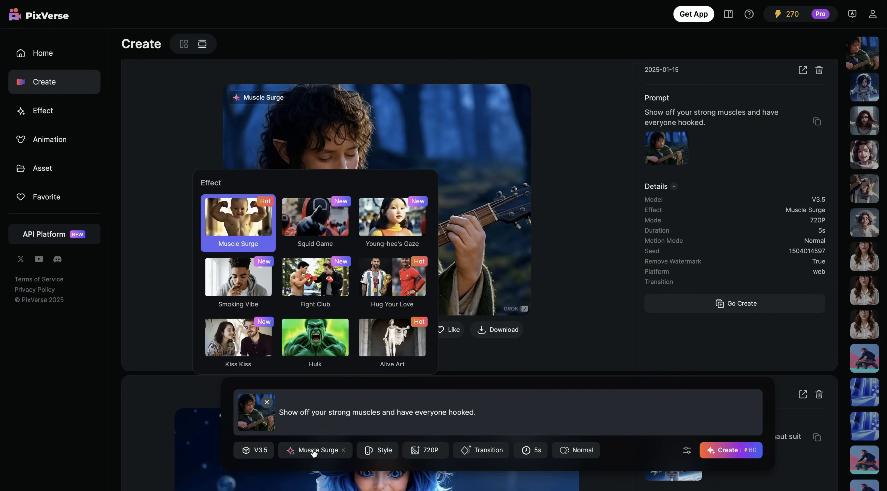
scroll(382, 278, down, 5)
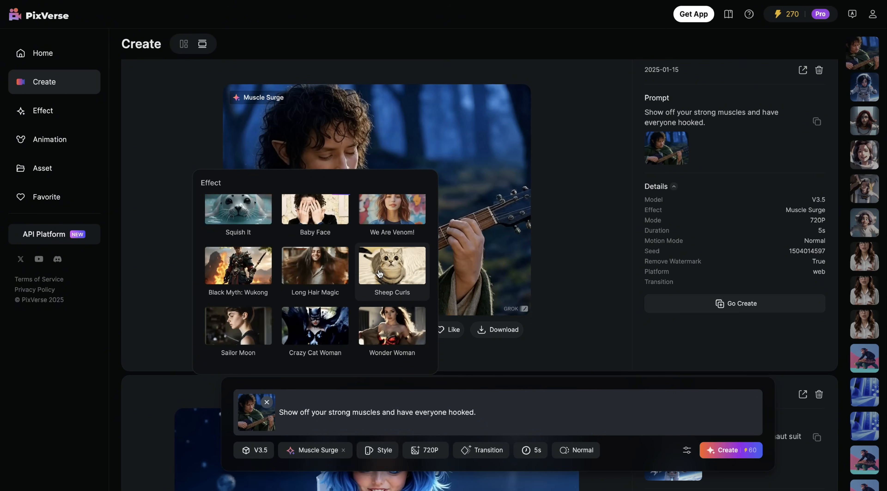
scroll(379, 273, up, 3)
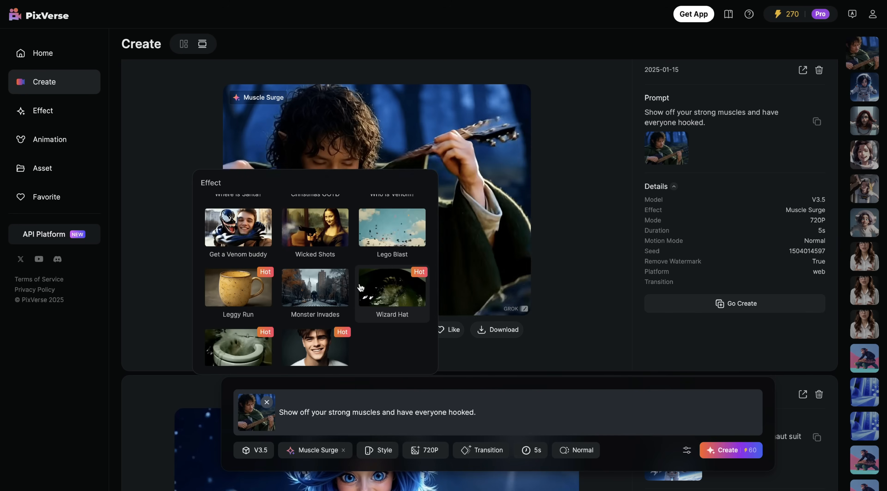
click(315, 227)
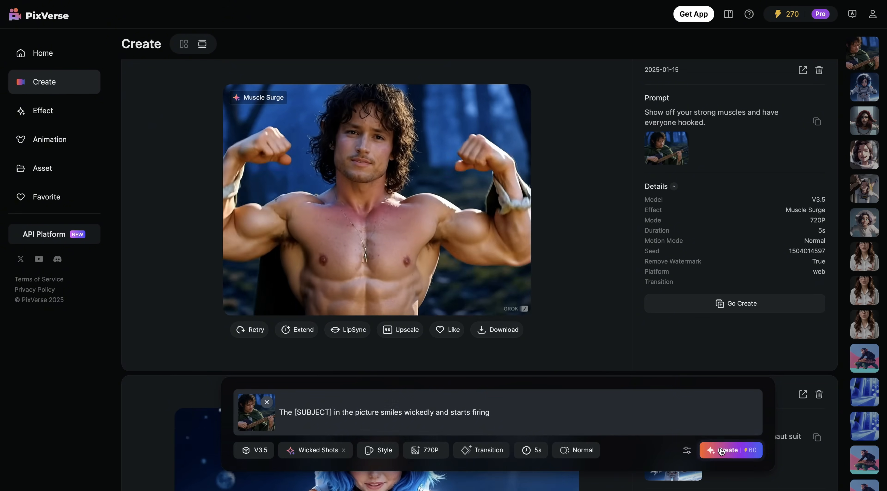
click(726, 451)
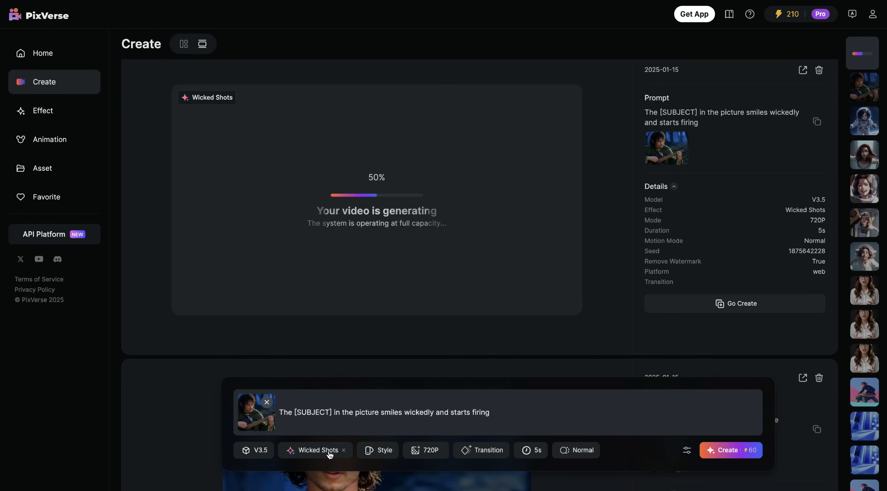
Step: Look through the available effects for another one to use on the guitar-playing elf image
click(305, 451)
scroll(312, 275, down, 3)
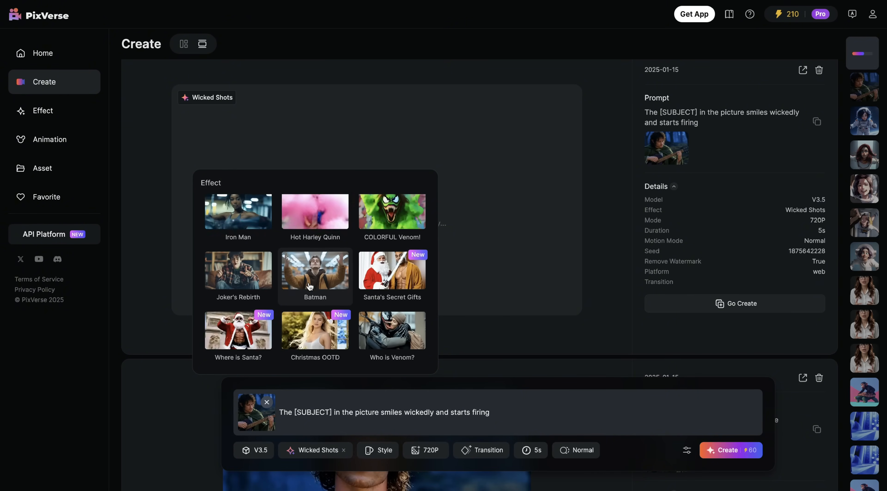
scroll(262, 288, up, 2)
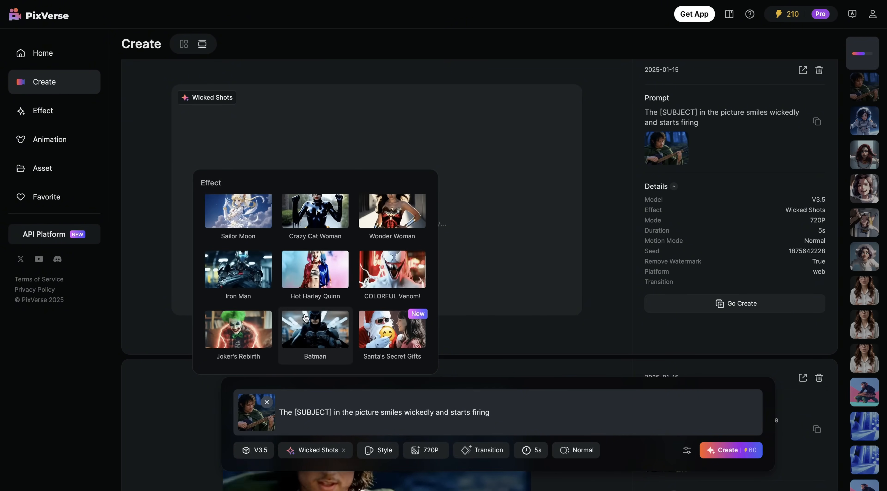
scroll(262, 288, up, 4)
scroll(305, 317, up, 3)
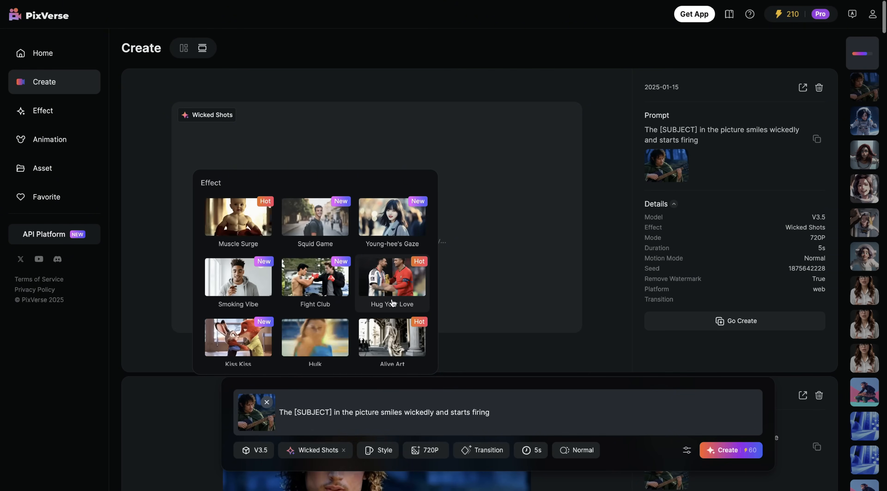